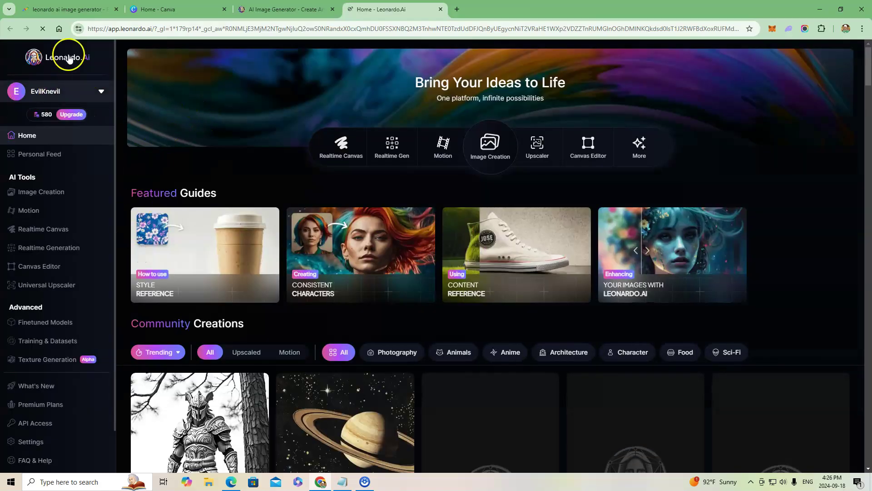
mouse_move(48, 120)
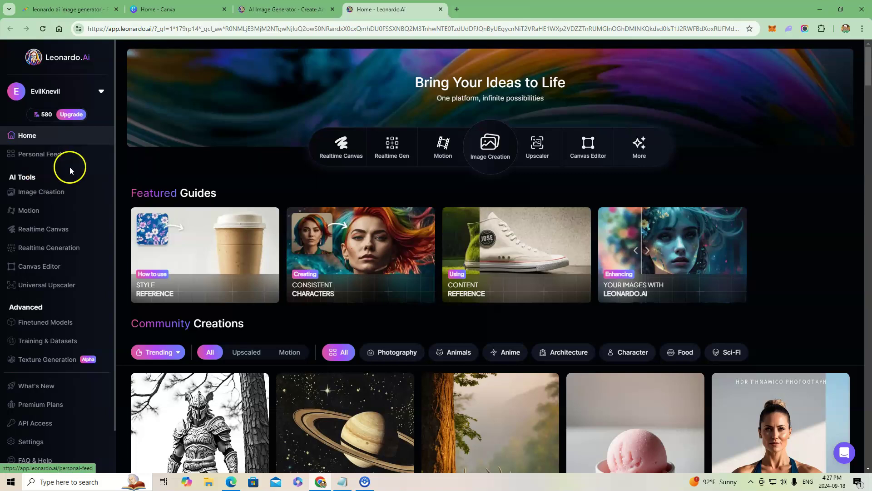
click(42, 121)
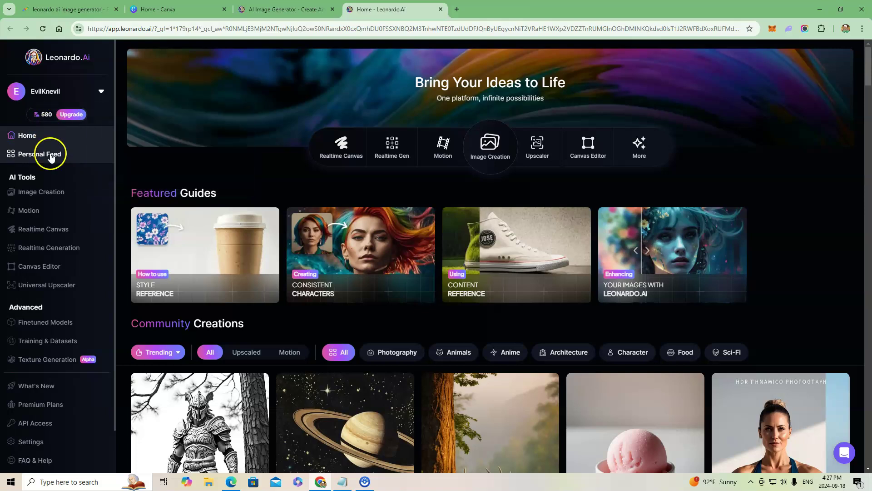
click(50, 194)
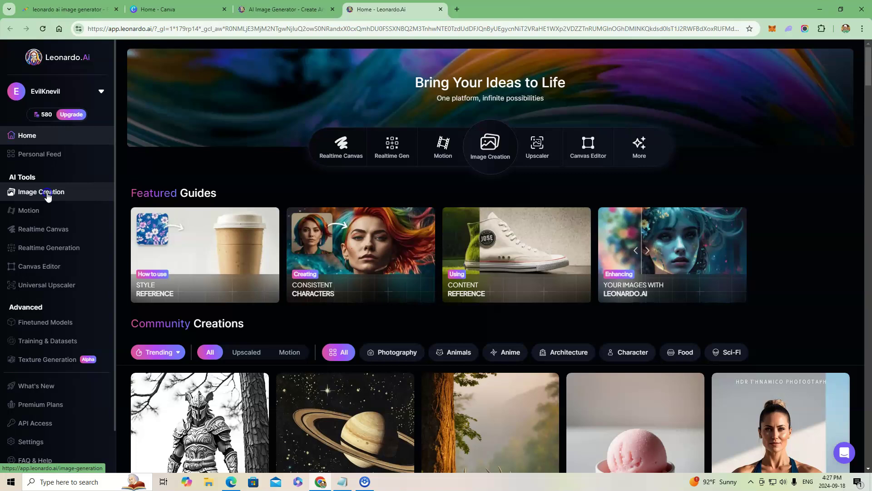
Step: Open Image Creation and switch the image dimensions to 16:9, then back to square 1:1
click(47, 196)
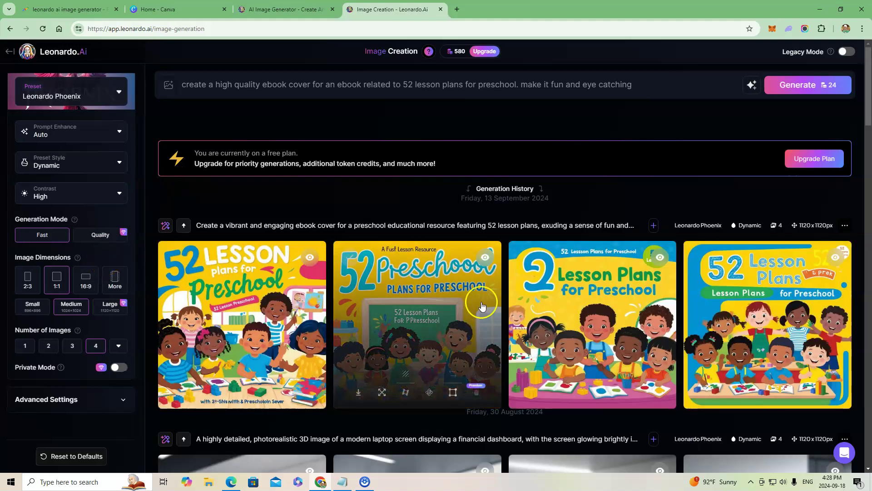
mouse_move(572, 268)
scroll(571, 268, down, 2)
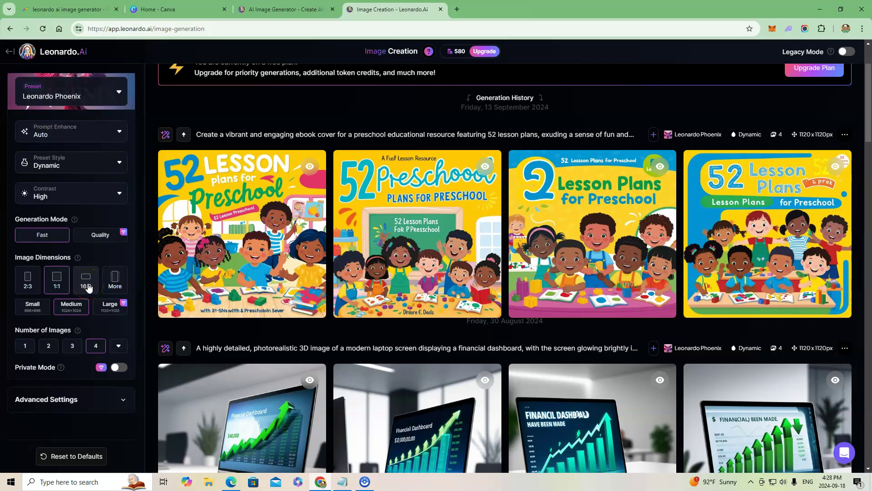
click(86, 284)
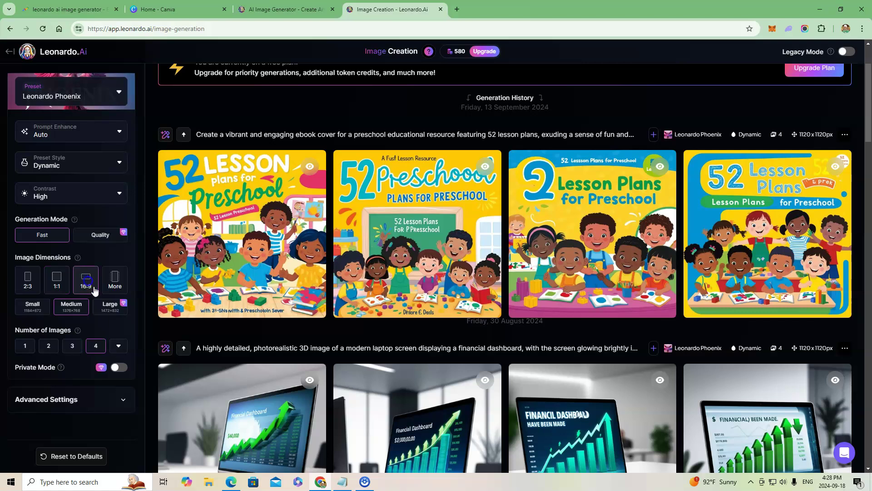
click(58, 284)
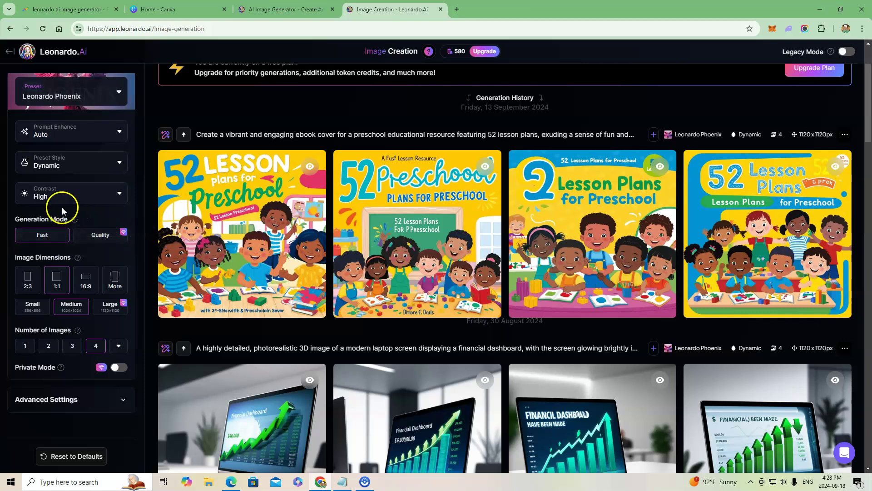
scroll(126, 193, up, 2)
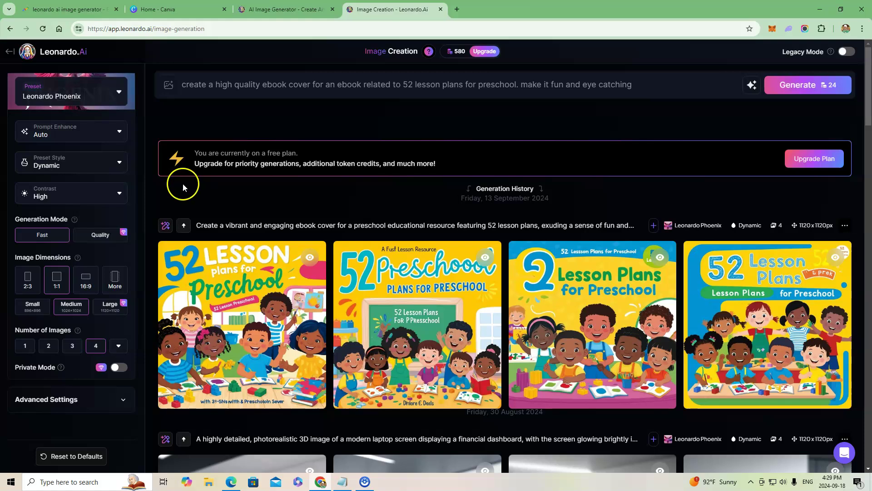
mouse_move(198, 254)
mouse_move(231, 276)
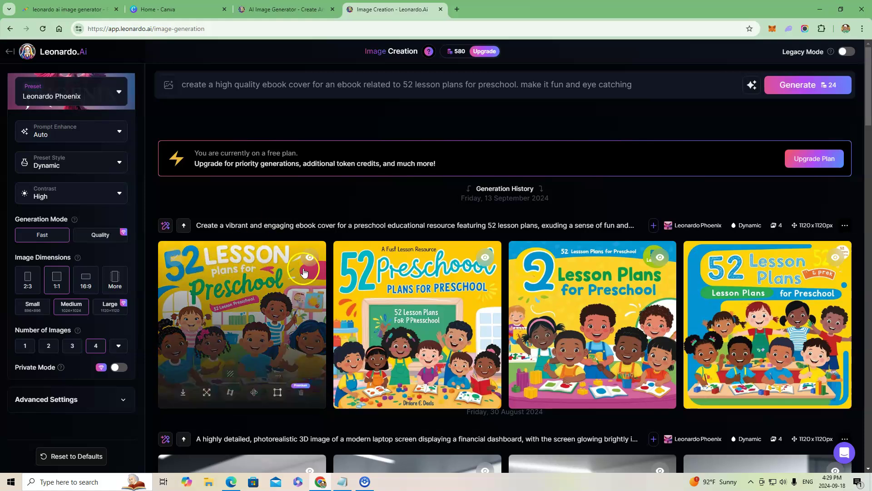
click(195, 269)
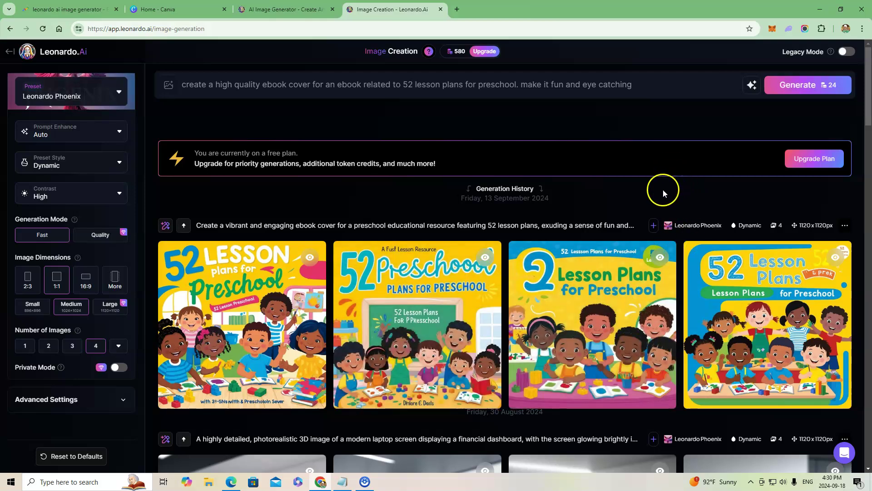
scroll(663, 189, down, 1)
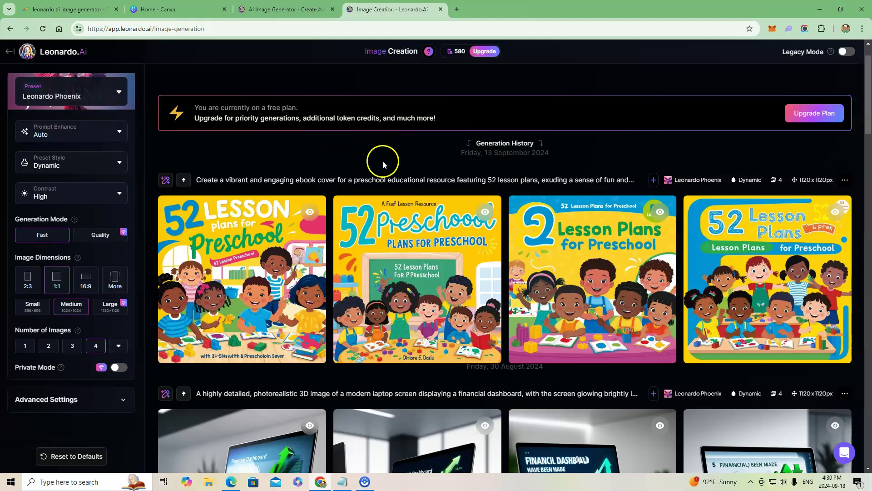
scroll(395, 162, up, 1)
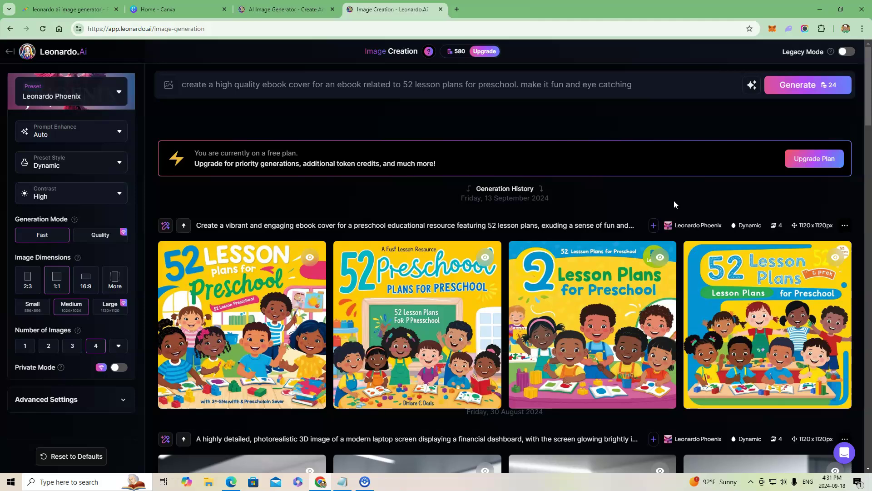
scroll(674, 201, down, 3)
scroll(672, 204, down, 3)
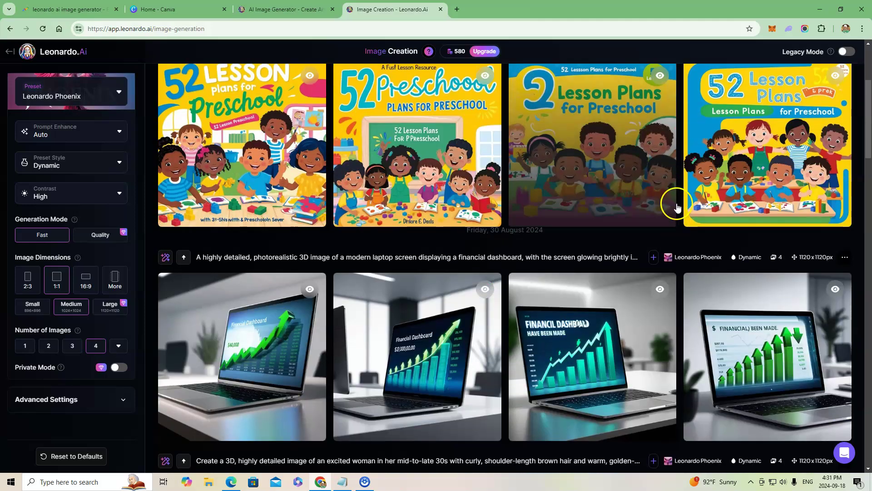
scroll(604, 264, down, 1)
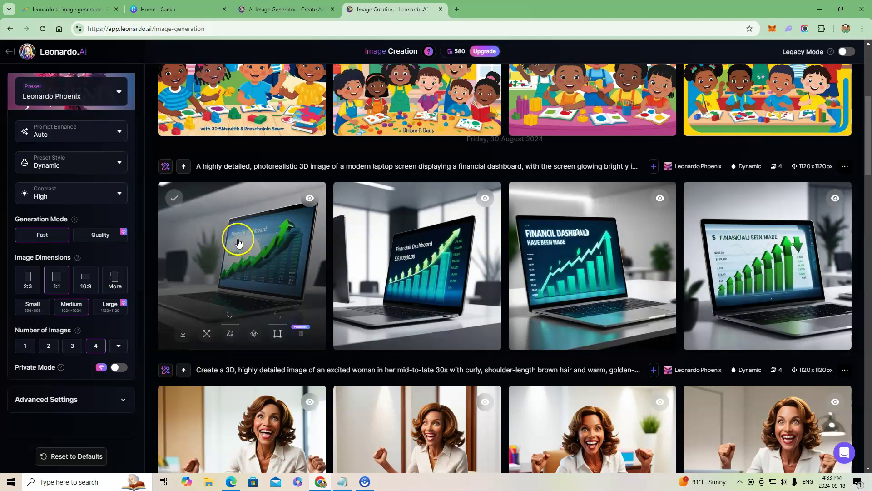
scroll(577, 273, down, 4)
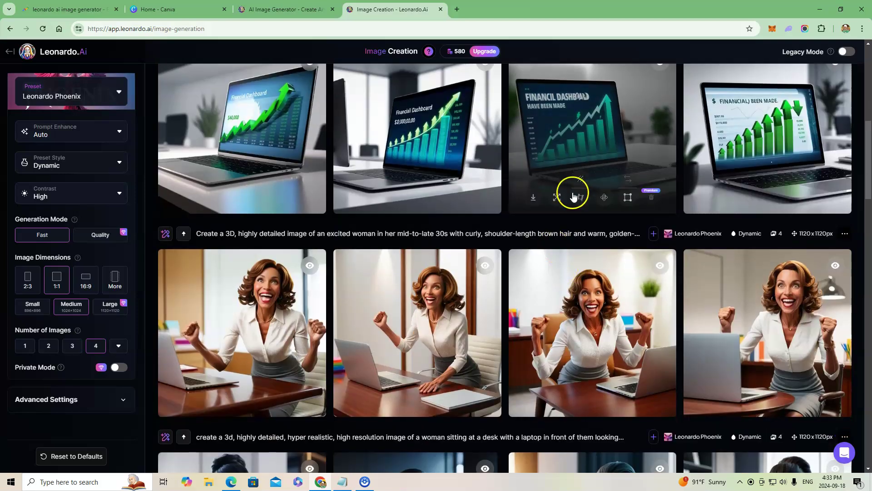
scroll(570, 193, up, 3)
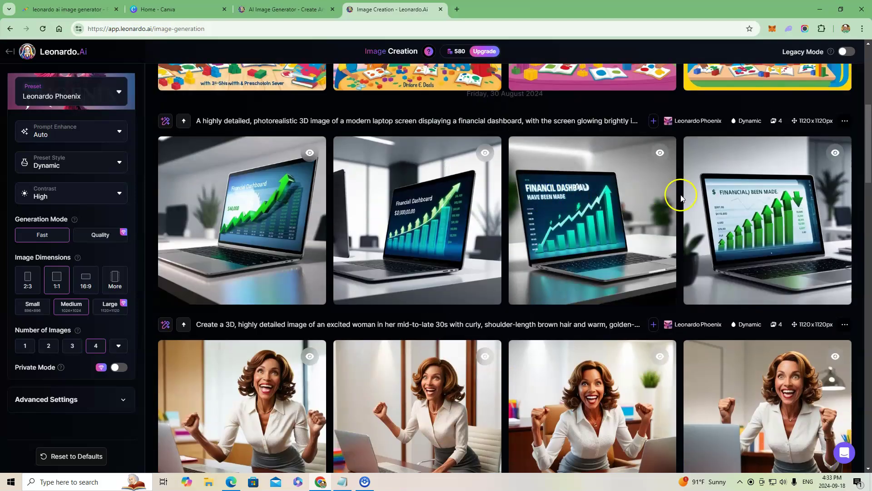
Step: Show the excited-woman images' full prompt, then scroll down to the olive-toned woman-at-desk images
scroll(409, 189, down, 3)
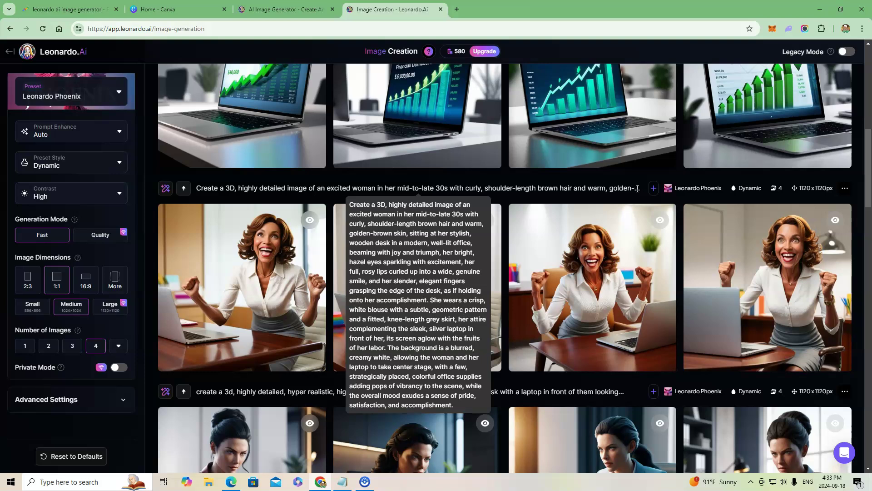
click(637, 189)
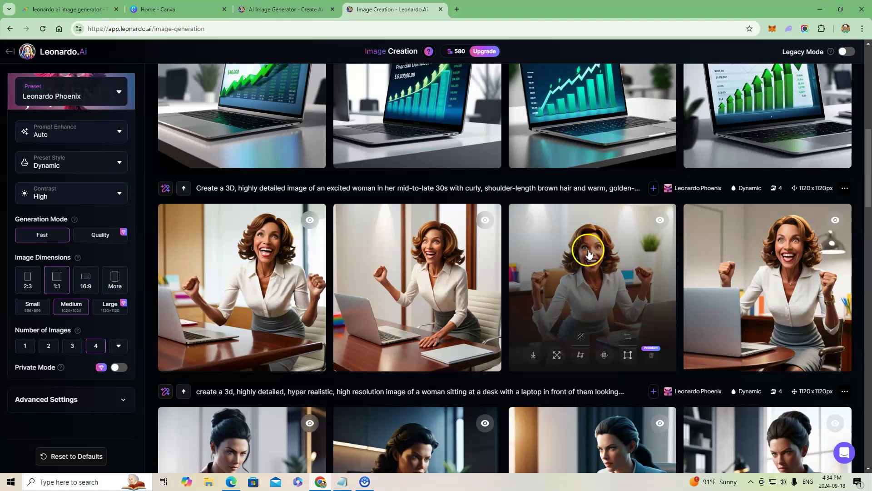
scroll(614, 272, down, 1)
scroll(614, 272, down, 10)
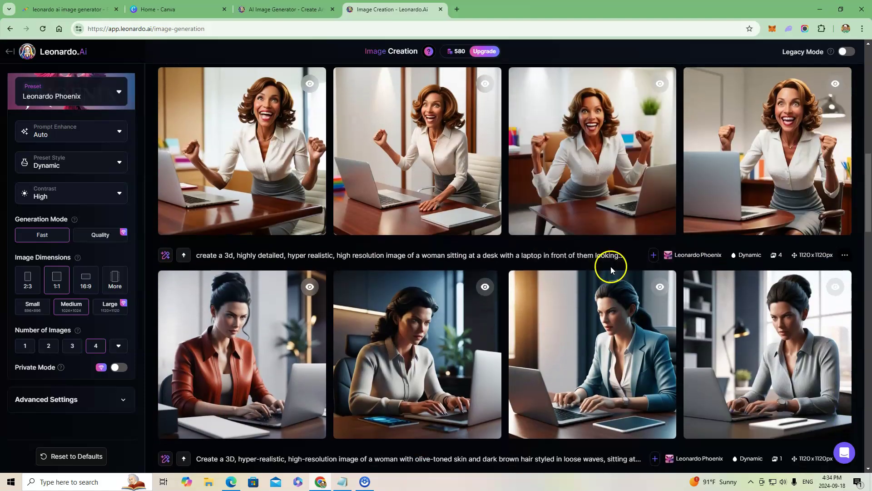
scroll(607, 267, down, 1)
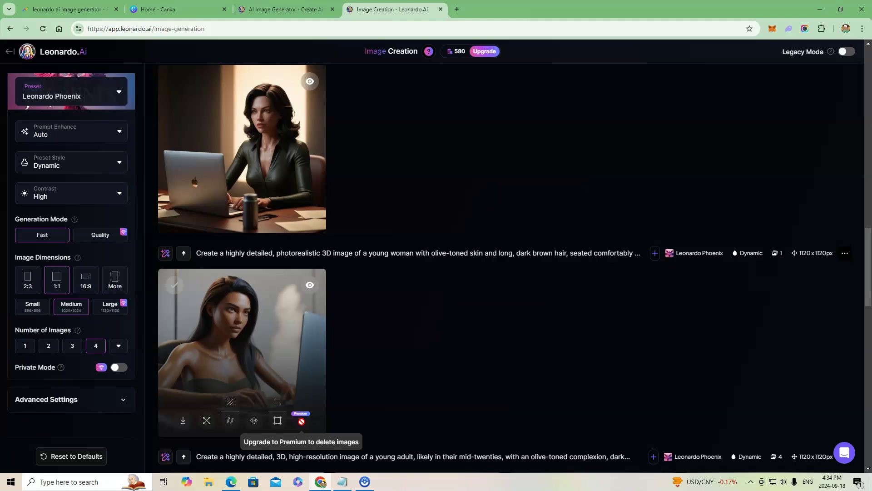
Step: Try deleting the olive-toned woman image (Premium-only), then scroll back up toward the preschool covers
click(307, 421)
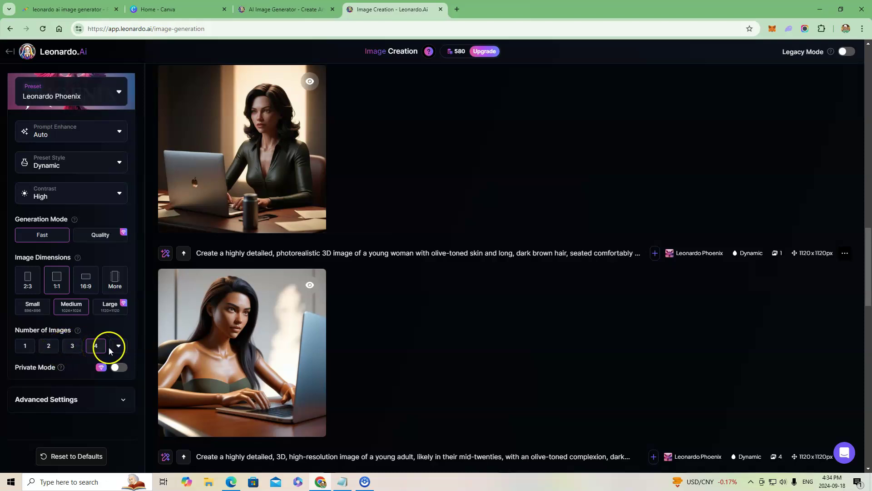
scroll(366, 324, up, 5)
scroll(189, 189, up, 6)
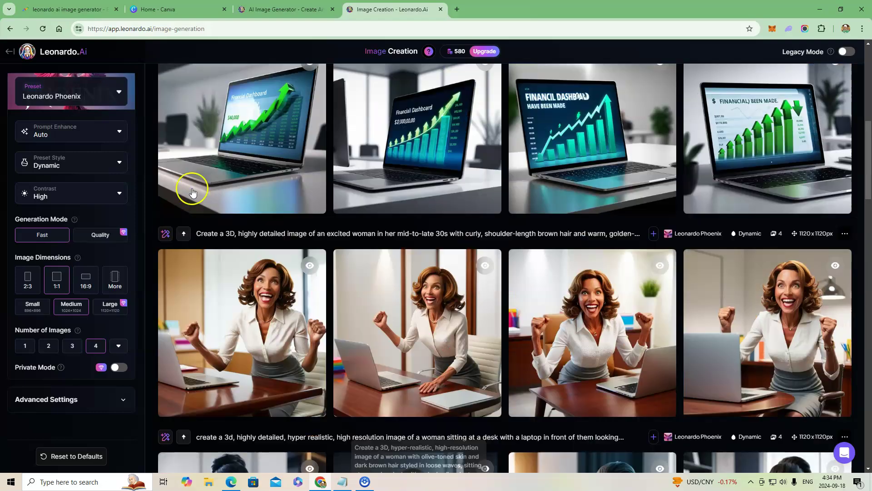
scroll(193, 181, up, 5)
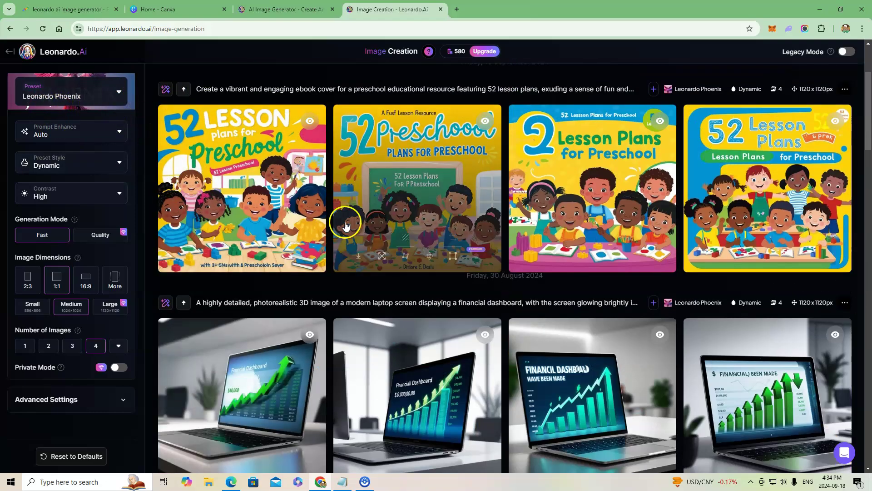
scroll(336, 266, down, 10)
scroll(202, 326, down, 2)
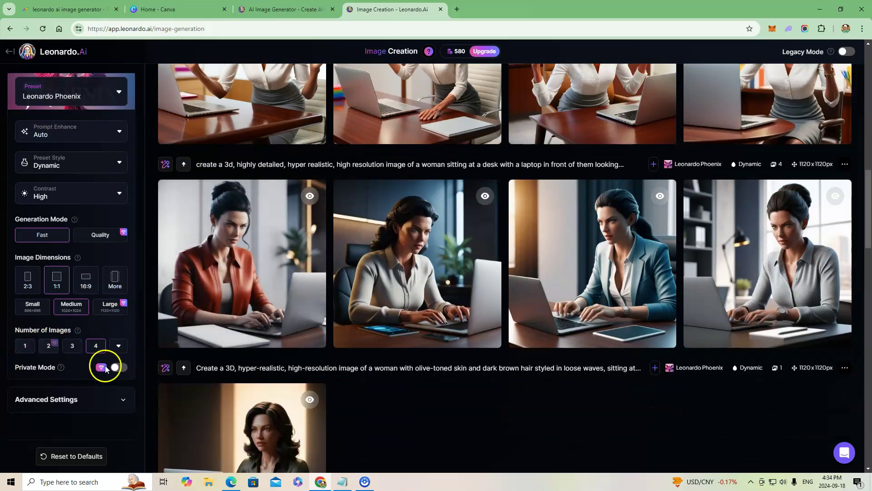
mouse_move(309, 404)
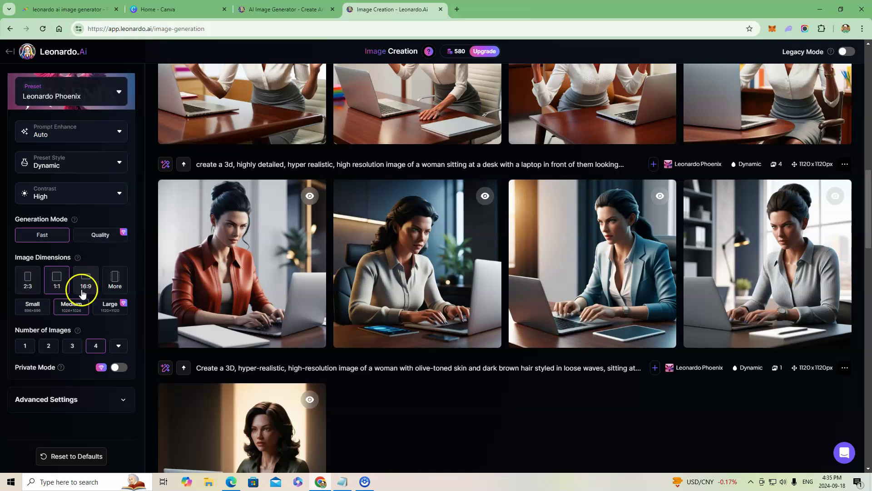
click(112, 313)
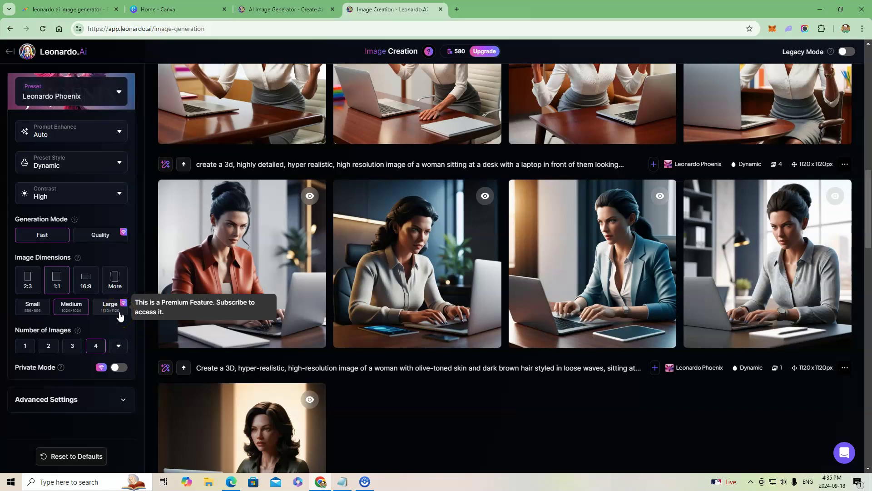
click(101, 239)
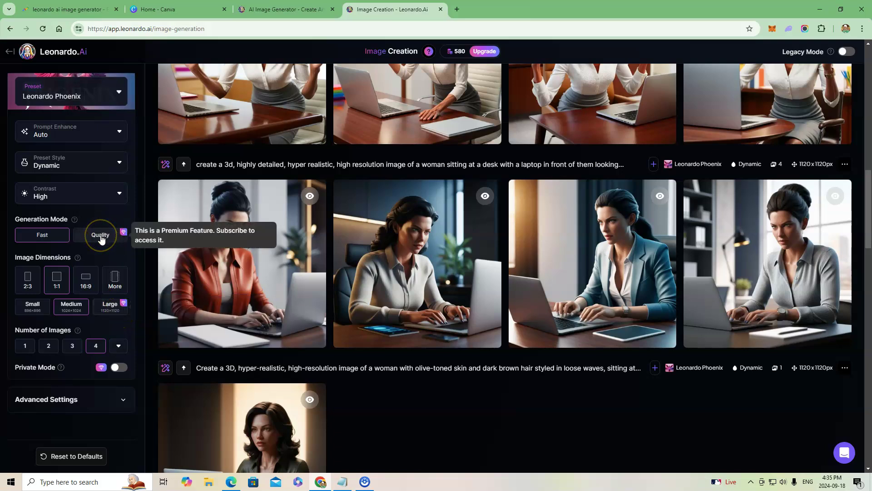
click(104, 238)
click(41, 237)
click(101, 239)
click(101, 237)
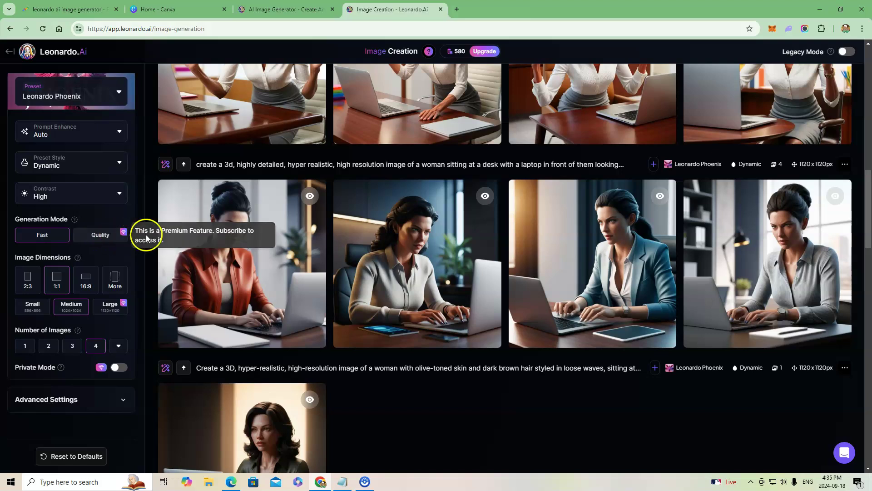
Step: Scroll to the top of the history and focus the preschool ebook prompt box
scroll(146, 234, up, 5)
scroll(166, 190, up, 10)
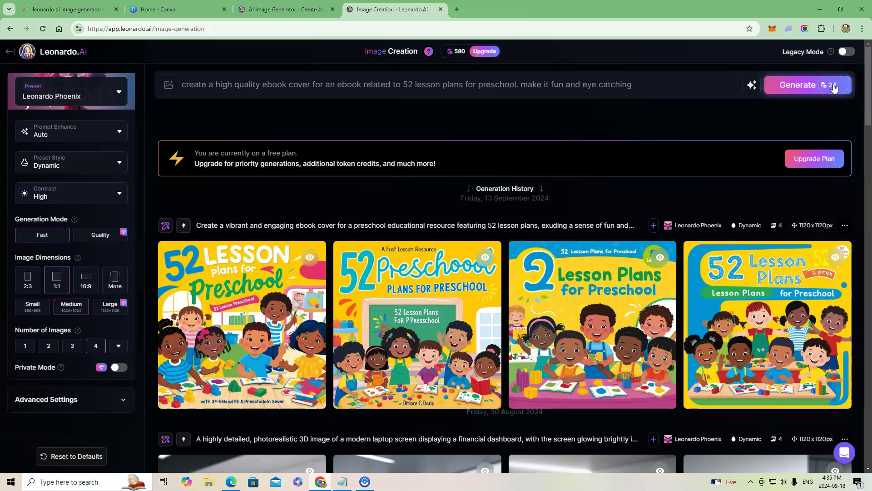
click(334, 75)
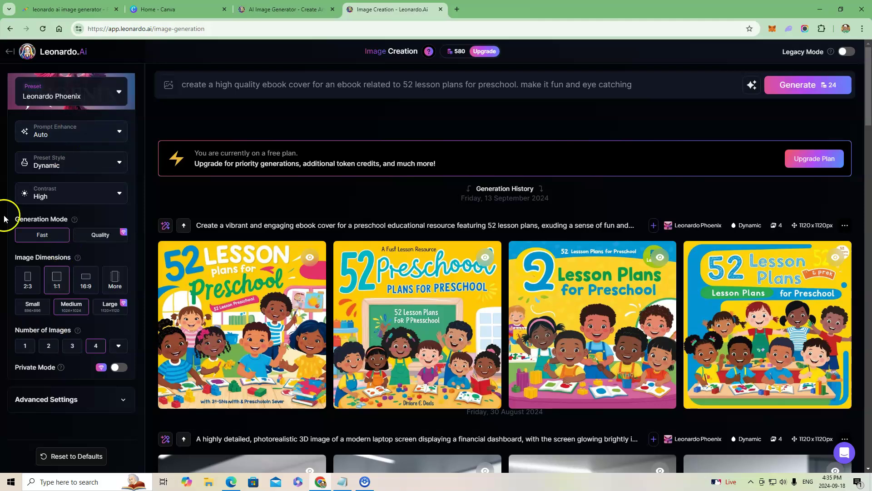
scroll(99, 344, down, 5)
scroll(100, 344, down, 11)
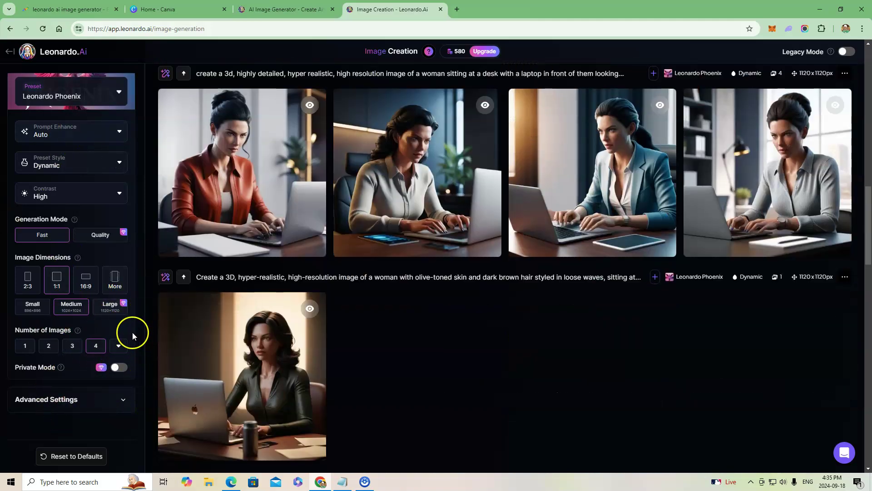
scroll(132, 332, down, 8)
scroll(108, 334, up, 6)
scroll(149, 343, down, 16)
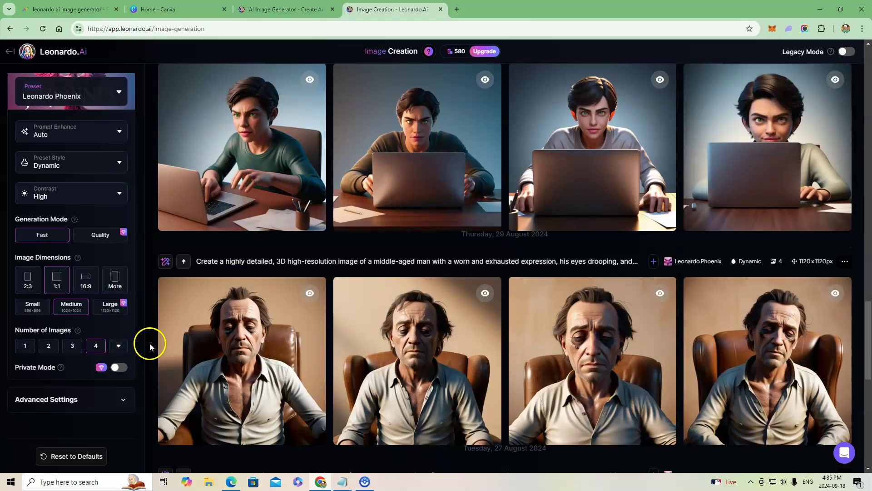
scroll(298, 268, up, 4)
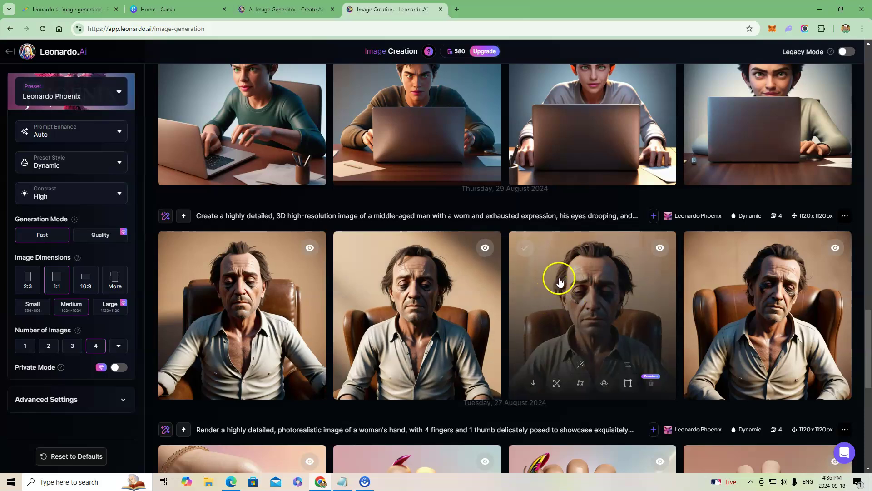
scroll(560, 282, down, 2)
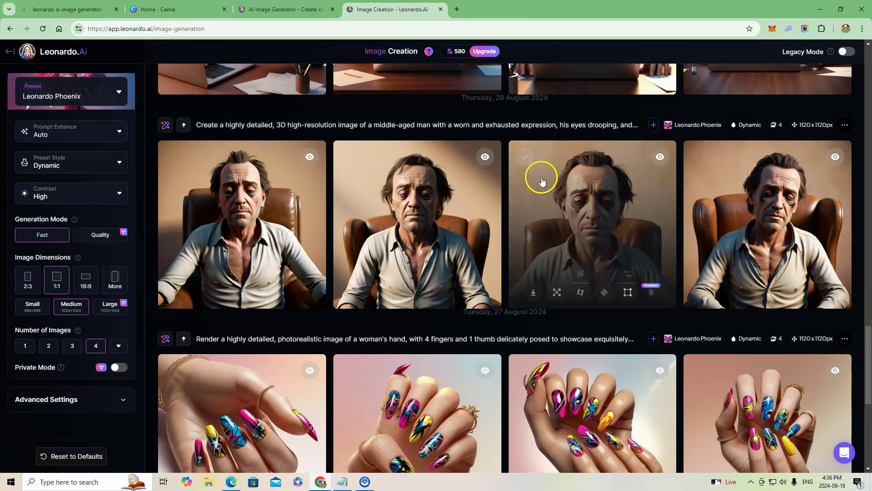
scroll(542, 180, down, 3)
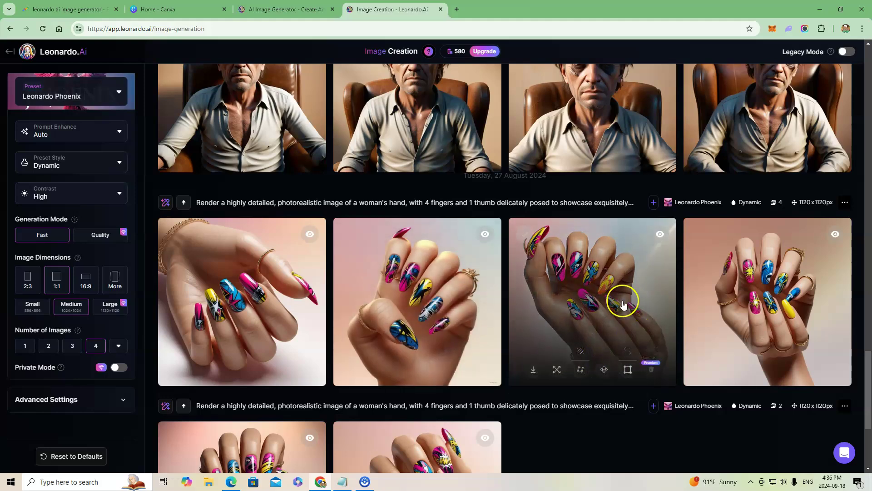
scroll(481, 273, down, 4)
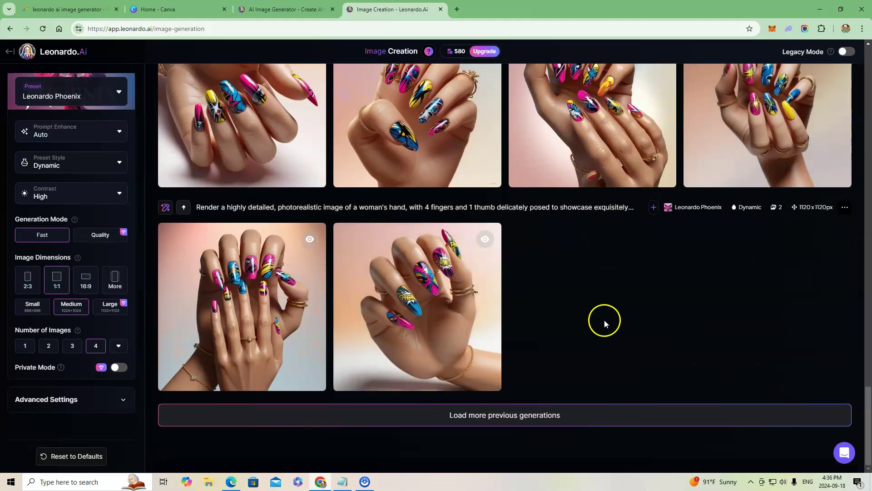
scroll(540, 290, up, 15)
scroll(533, 289, down, 15)
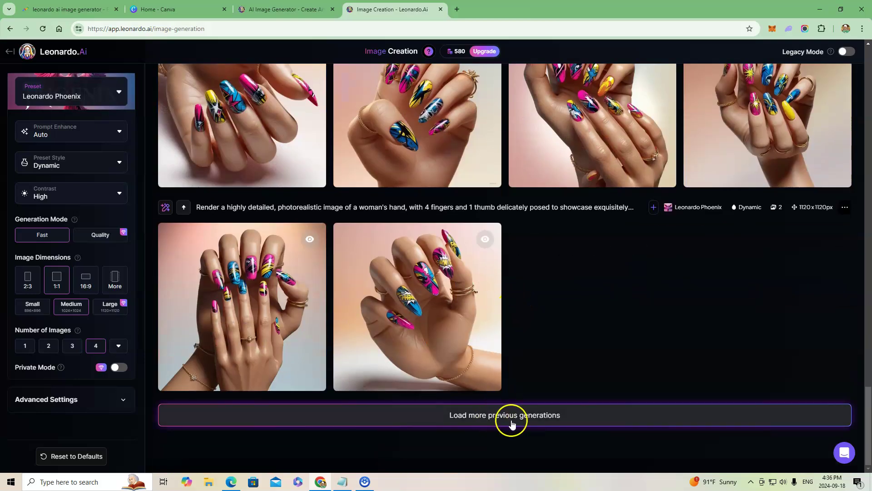
Step: Load more previous generations to open the Personal Feed with the Webpreneur software-box renders
click(530, 420)
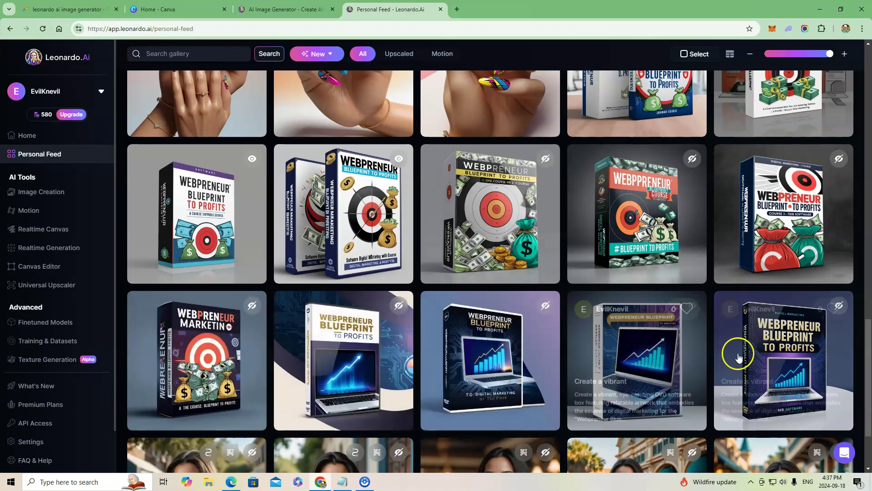
scroll(672, 327, down, 2)
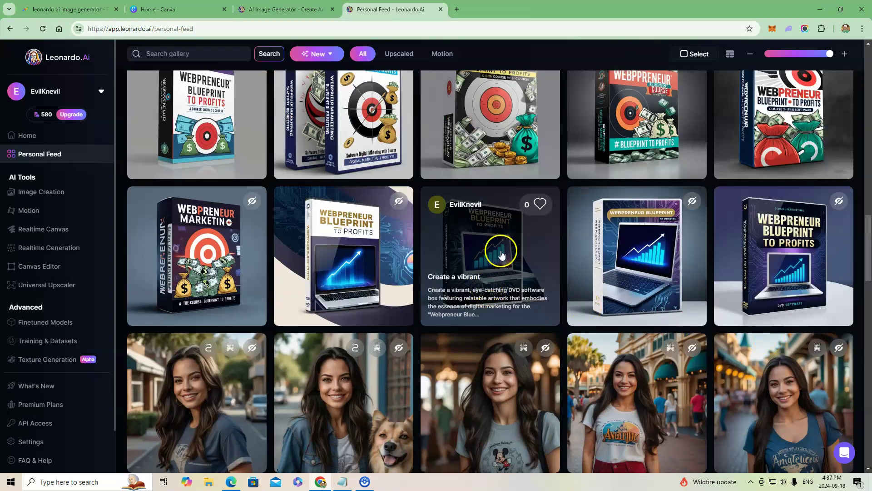
scroll(455, 236, down, 3)
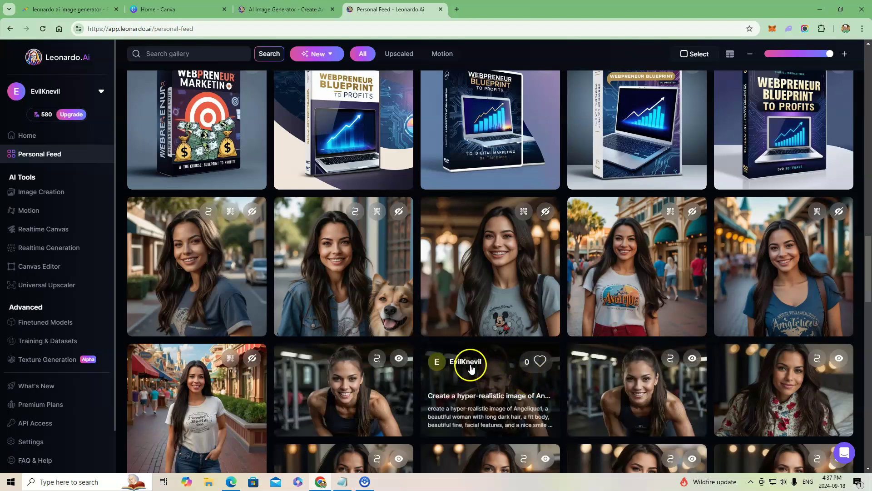
scroll(471, 368, down, 3)
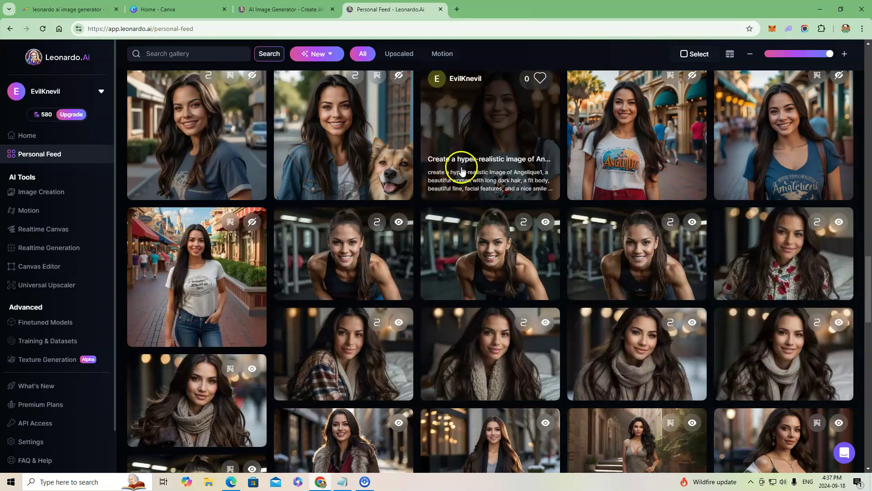
scroll(362, 273, down, 2)
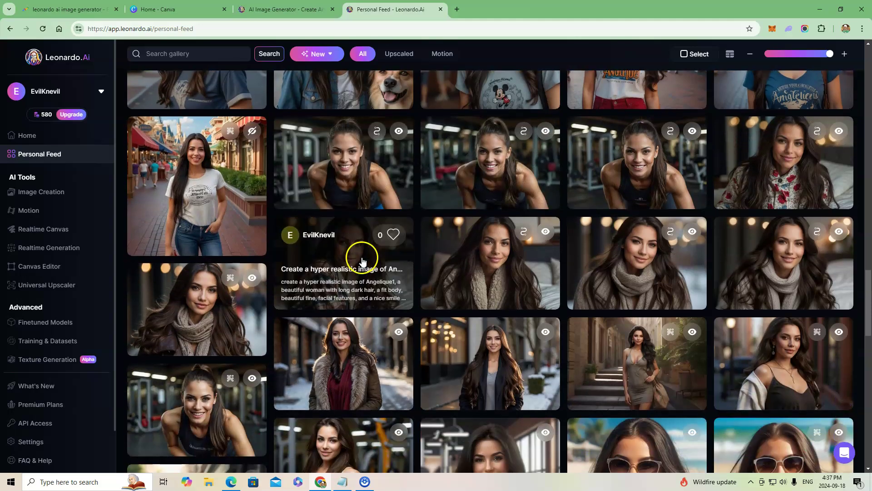
scroll(362, 260, down, 3)
scroll(362, 256, down, 10)
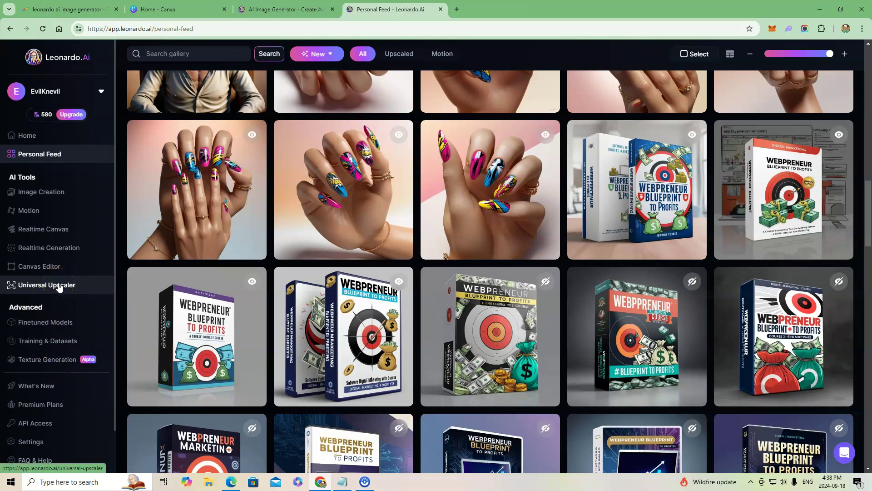
click(52, 272)
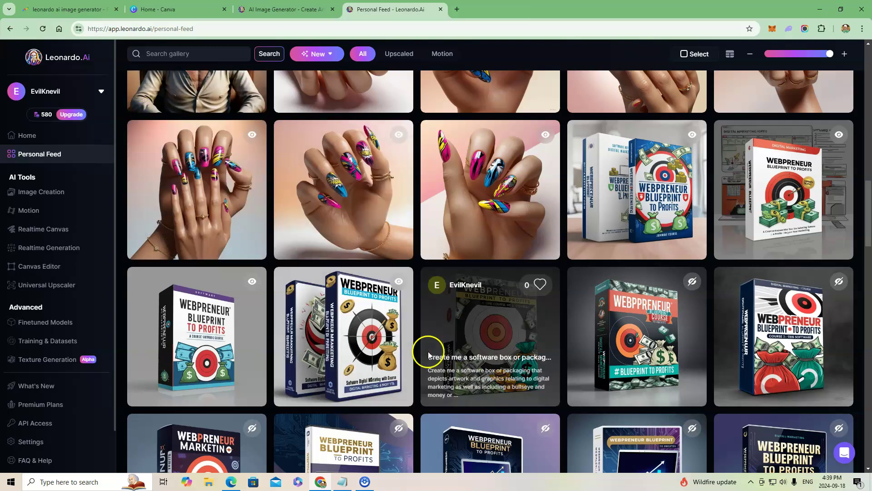
scroll(765, 347, down, 8)
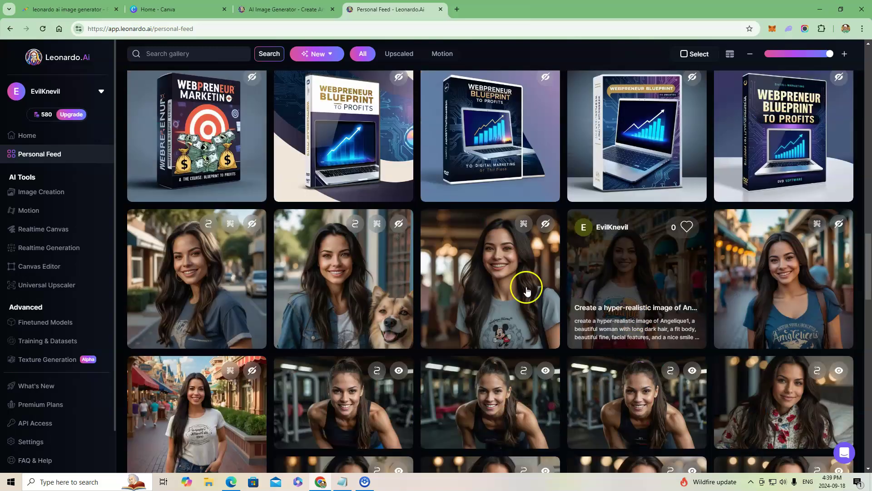
scroll(527, 291, down, 4)
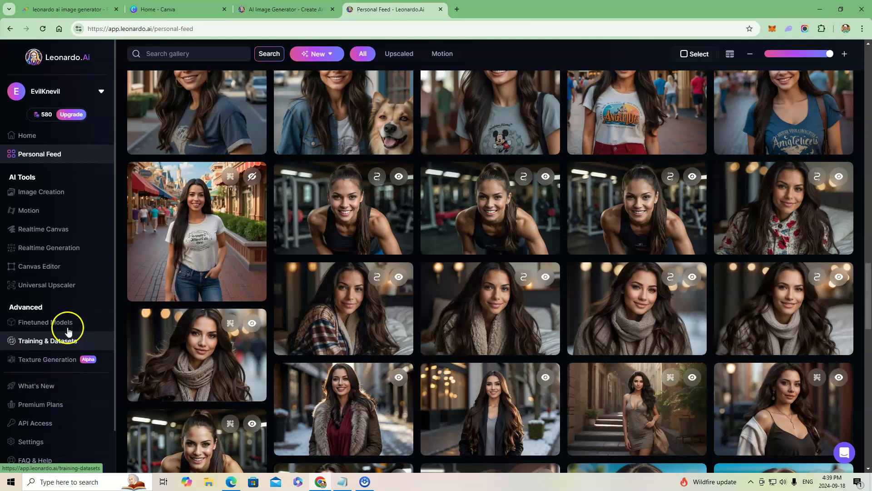
scroll(82, 259, up, 6)
scroll(146, 205, up, 15)
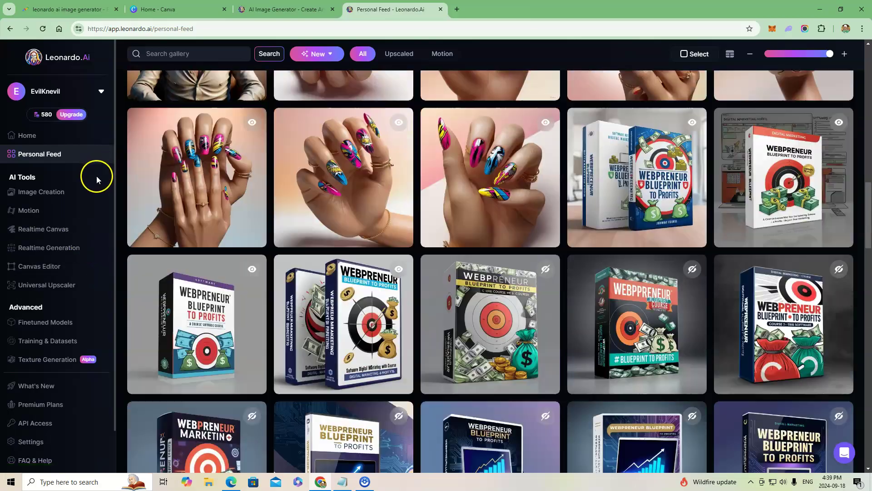
scroll(195, 229, up, 8)
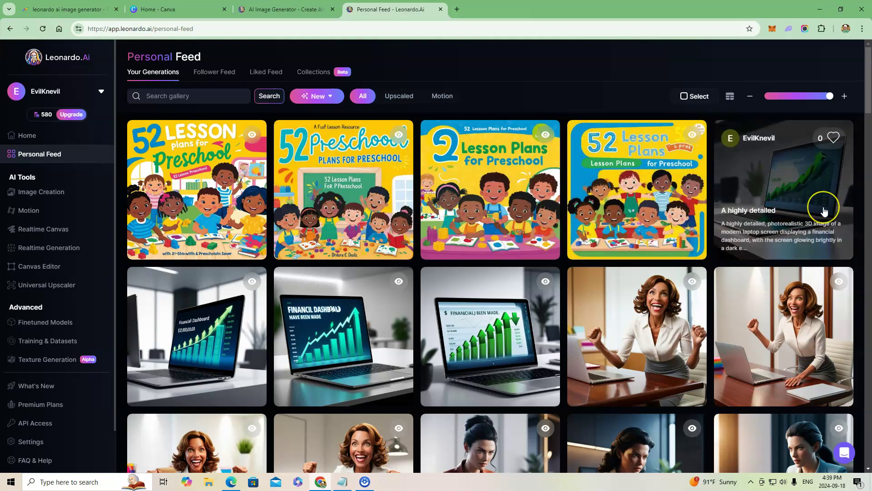
scroll(822, 210, down, 1)
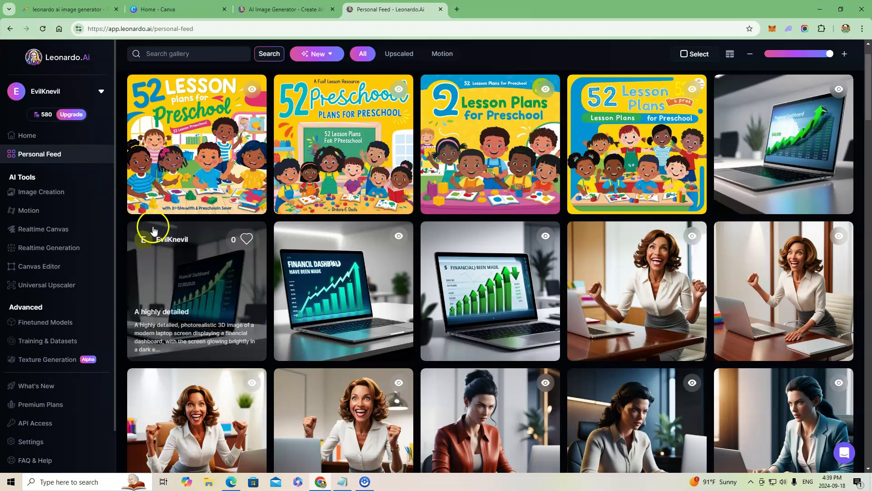
scroll(338, 287, down, 3)
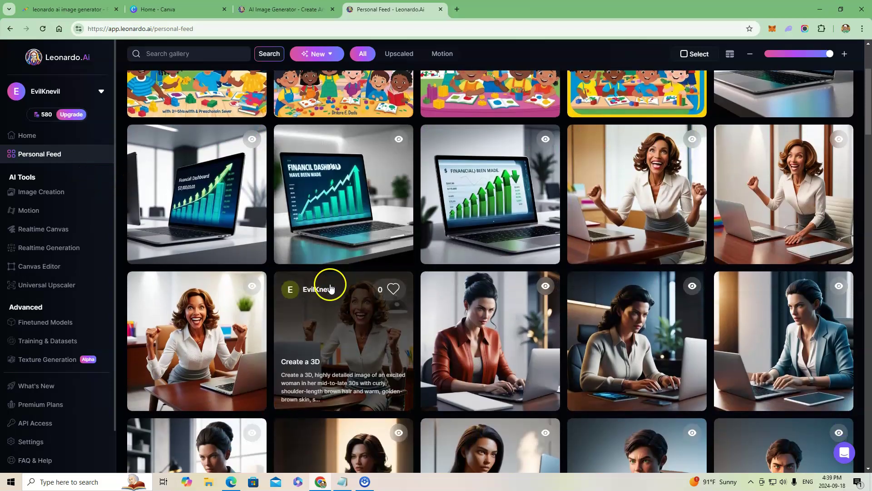
scroll(342, 283, down, 8)
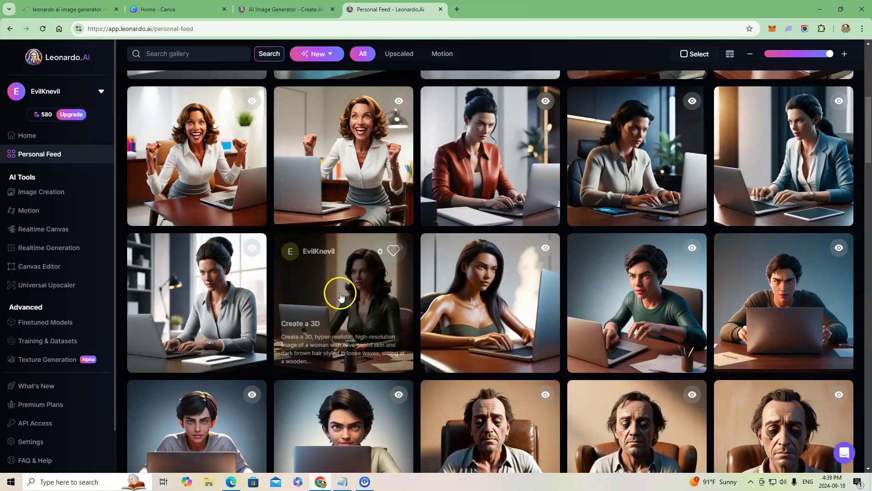
scroll(342, 301, down, 7)
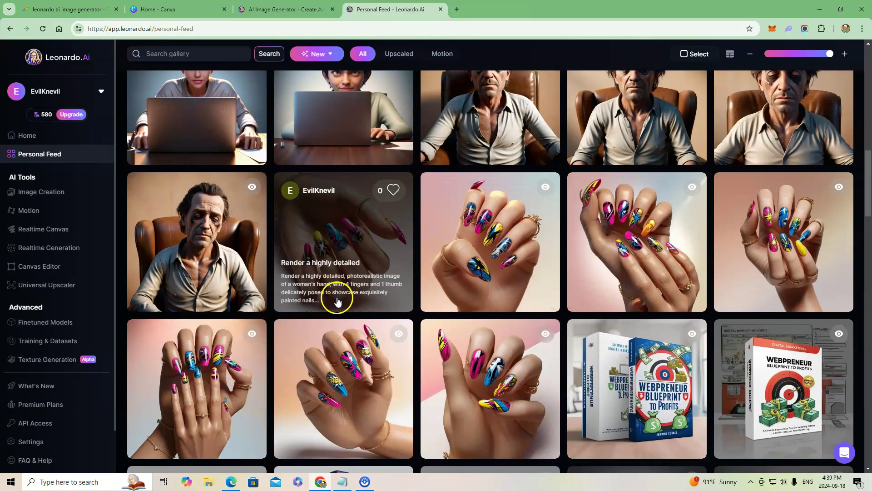
scroll(332, 298, down, 1)
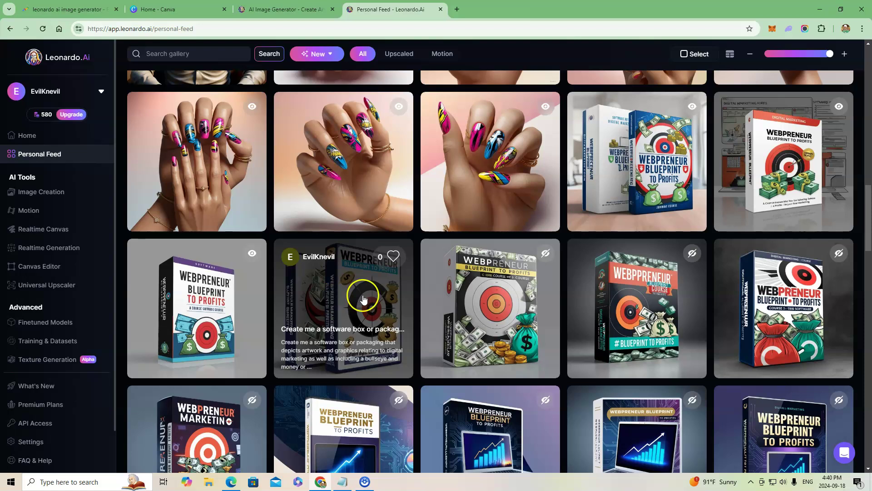